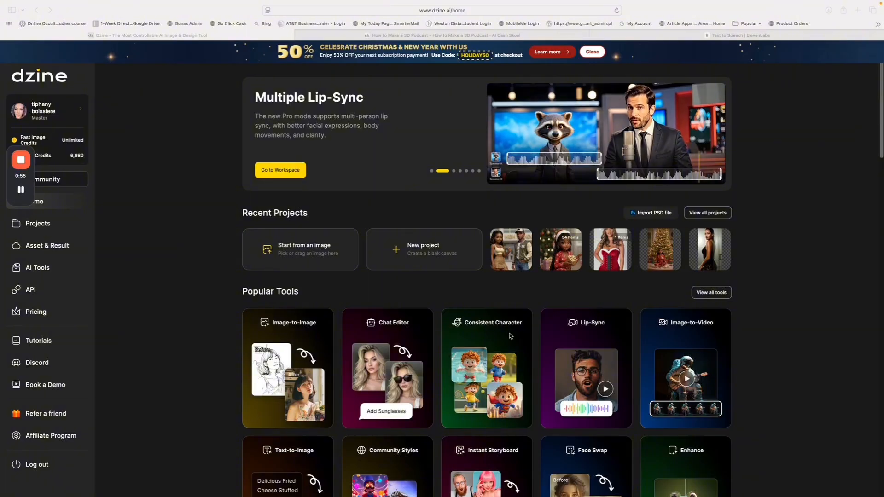
Start a Consistent Character image with the character Koko and paste the two-person podcast studio scene prompt after the character tag.
click(476, 360)
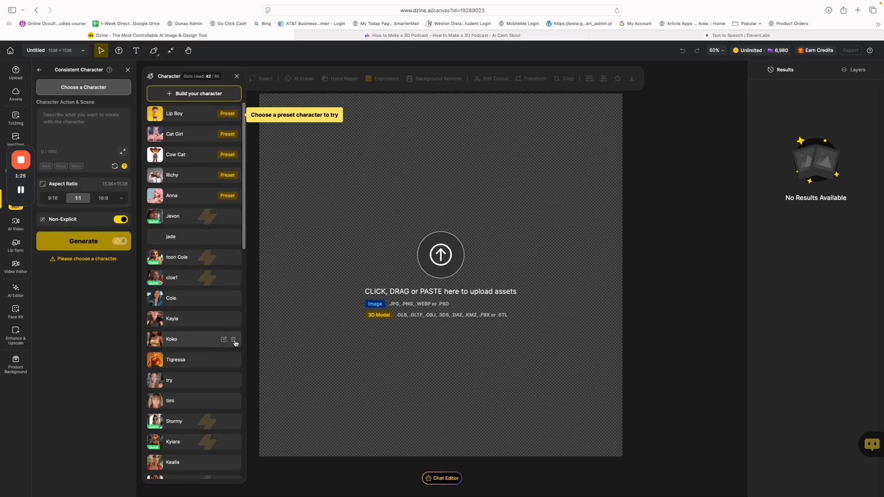
click(175, 341)
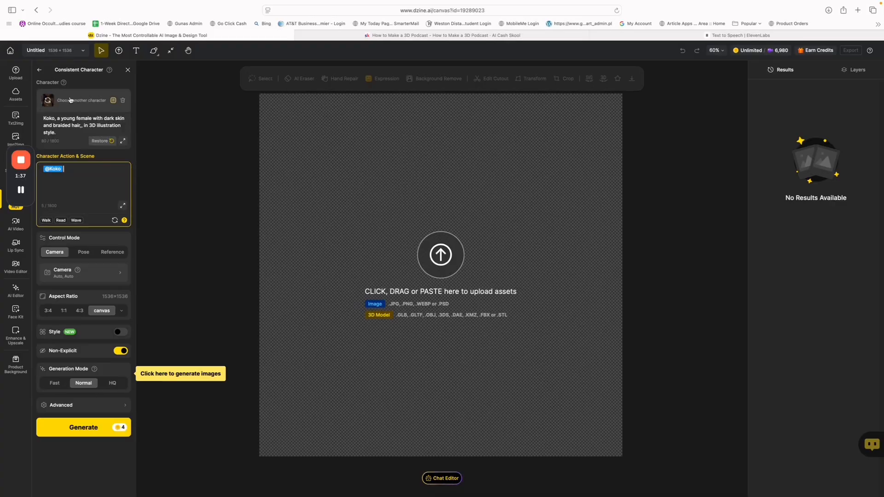
right_click(79, 171)
click(96, 228)
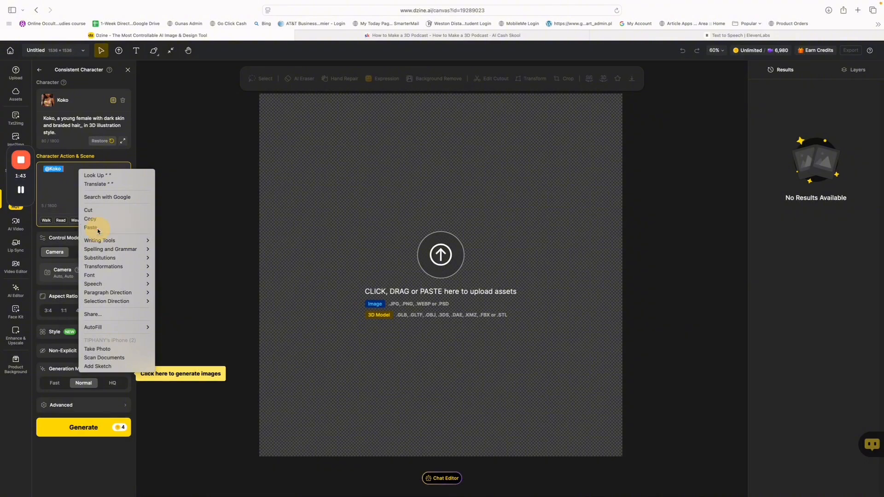
Read through the pasted scene prompt, checking the outfits, podcast studio setting, neon sign wording, microphones and lighting description.
scroll(88, 184, up, 10)
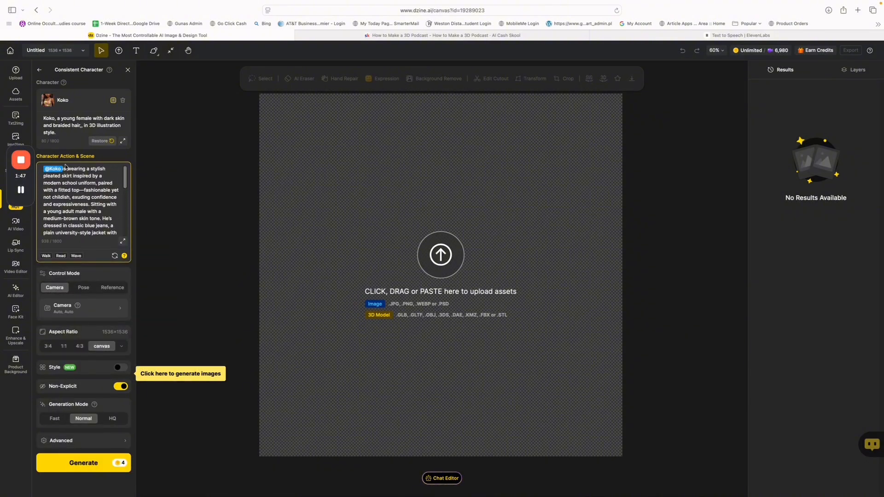
scroll(93, 175, down, 5)
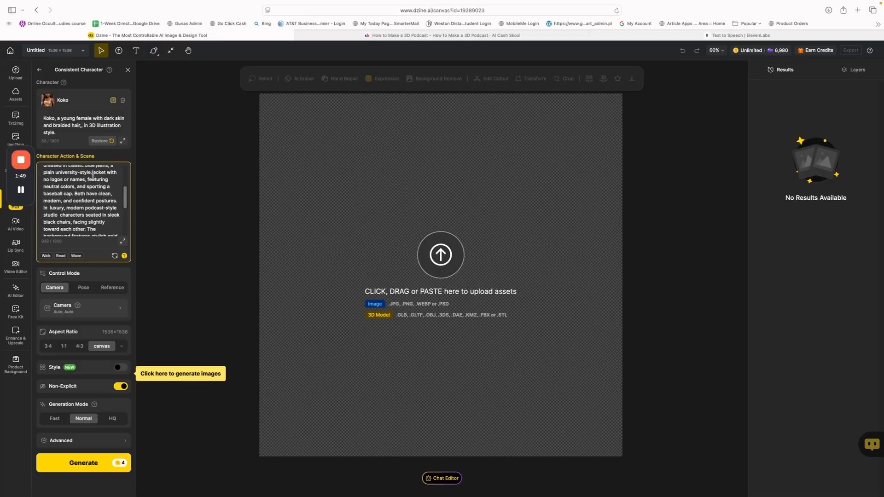
scroll(93, 175, down, 5)
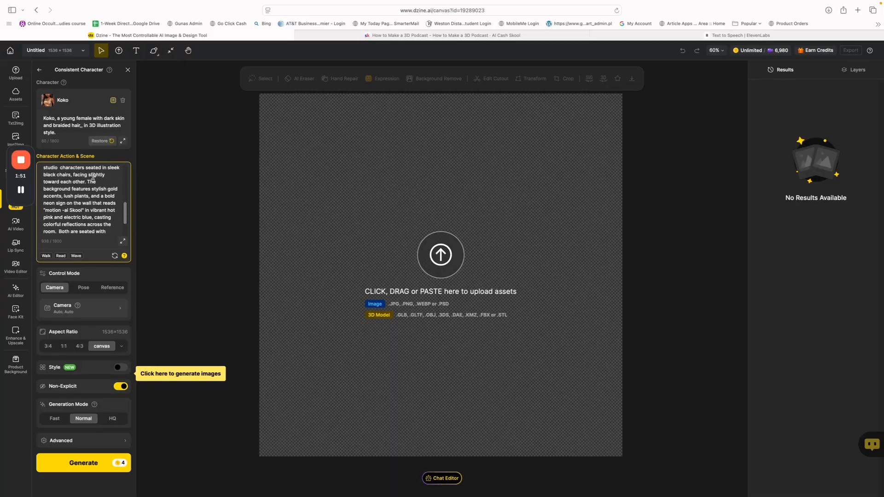
scroll(92, 175, down, 4)
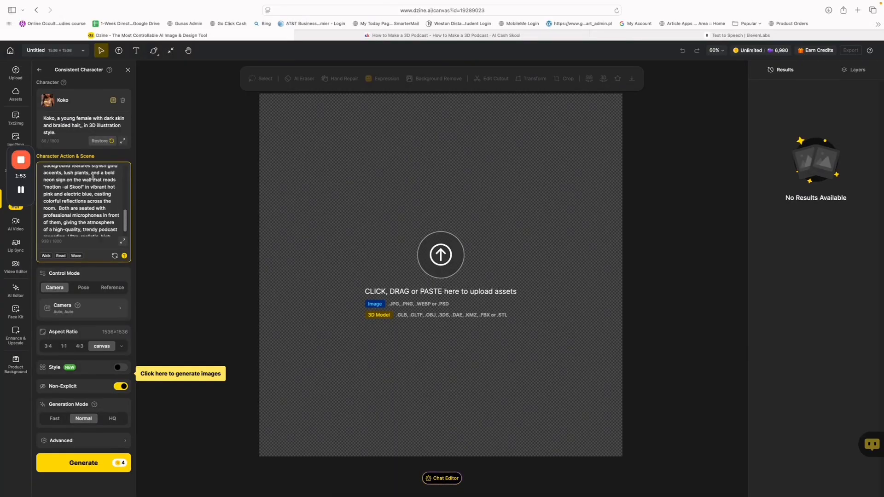
scroll(92, 177, down, 3)
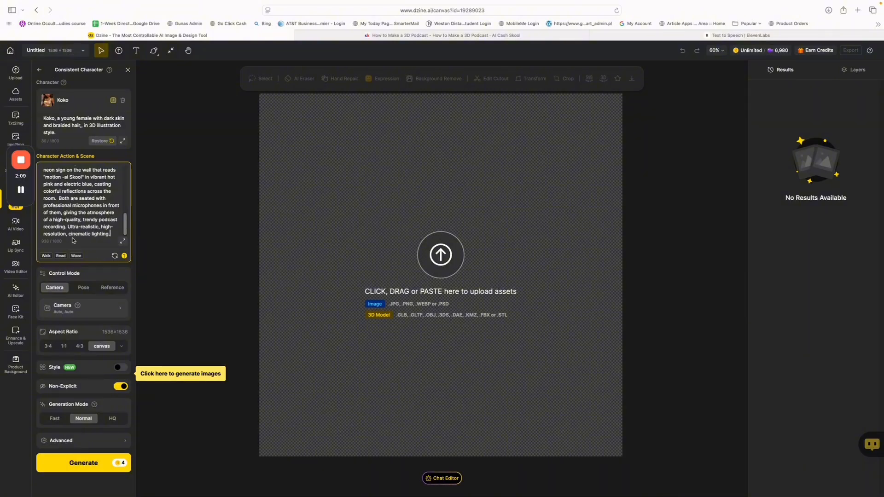
scroll(94, 219, up, 5)
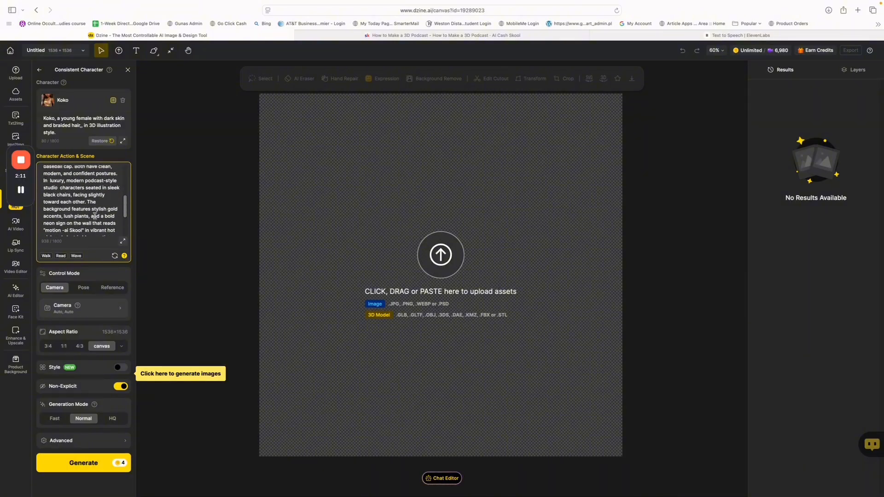
scroll(95, 217, up, 2)
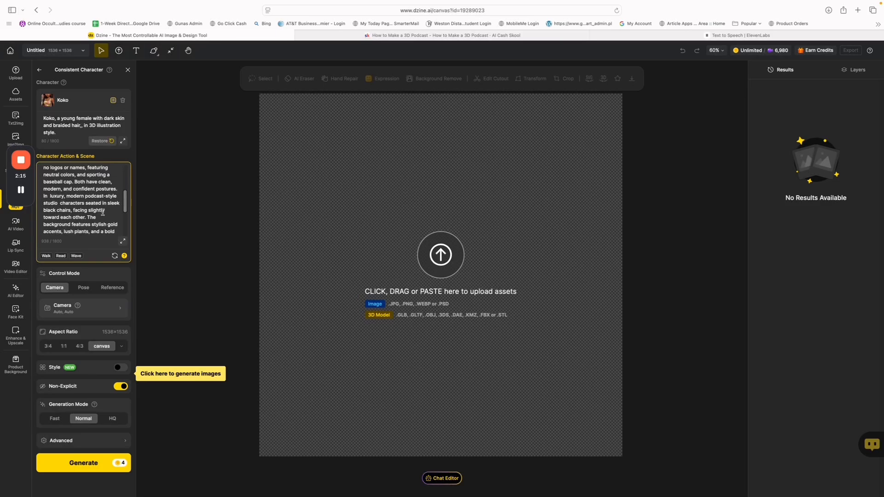
scroll(102, 213, down, 1)
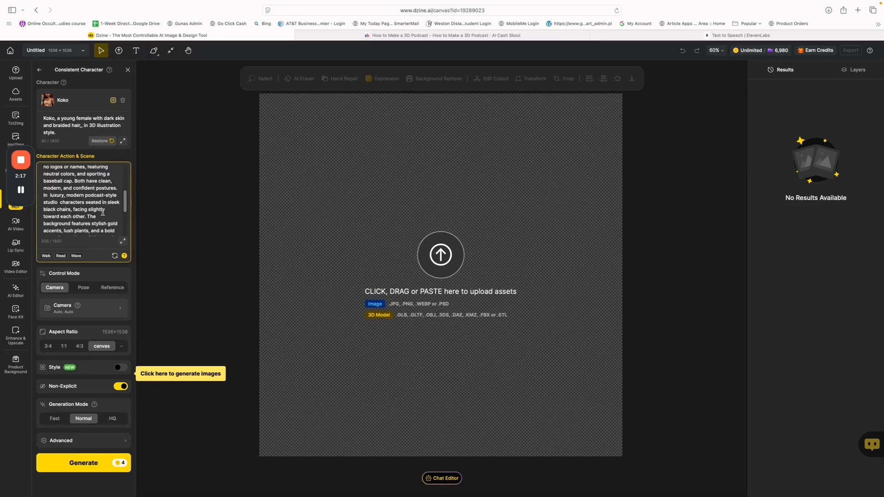
scroll(102, 213, down, 1)
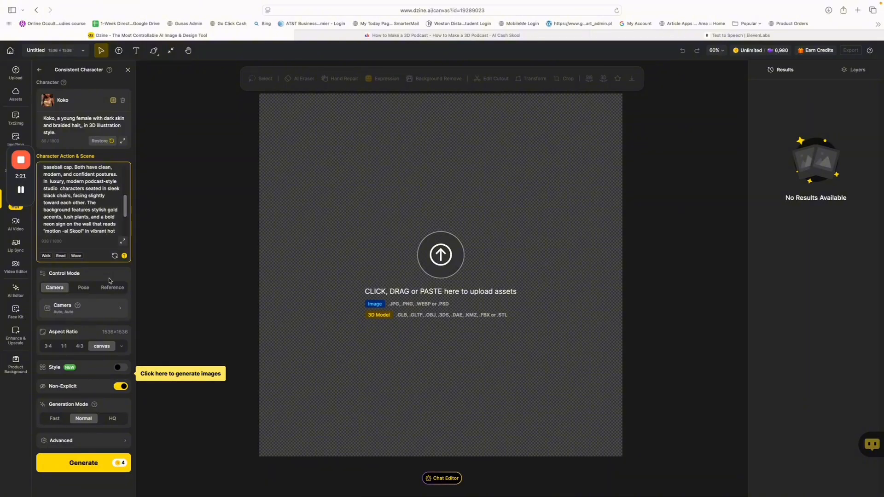
scroll(93, 327, down, 1)
Set the image's aspect ratio to Desktop 16:9 and generate the Koko podcast scene.
click(122, 349)
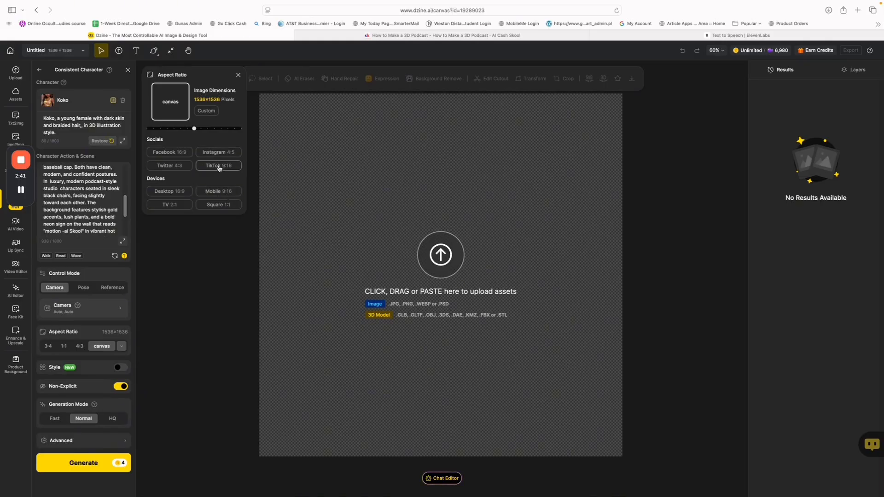
click(174, 192)
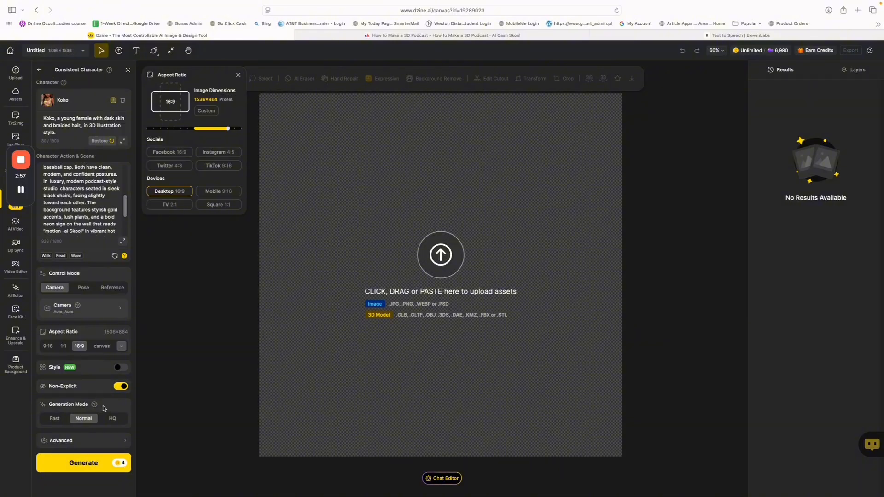
click(97, 468)
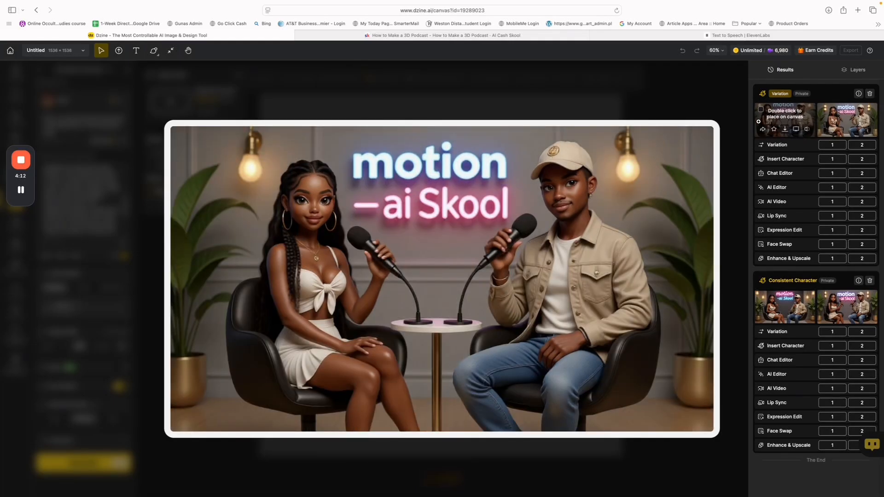
Open the first image of the Variation result at full size and add it to Photos.
click(759, 122)
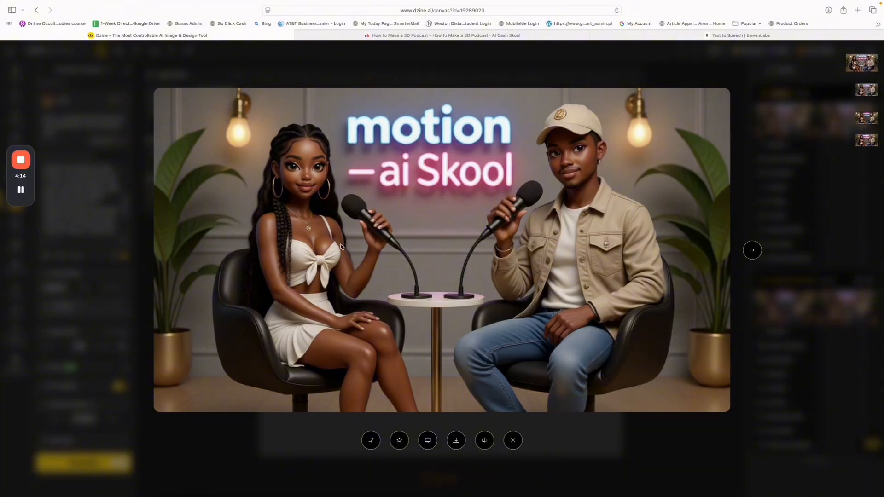
right_click(374, 223)
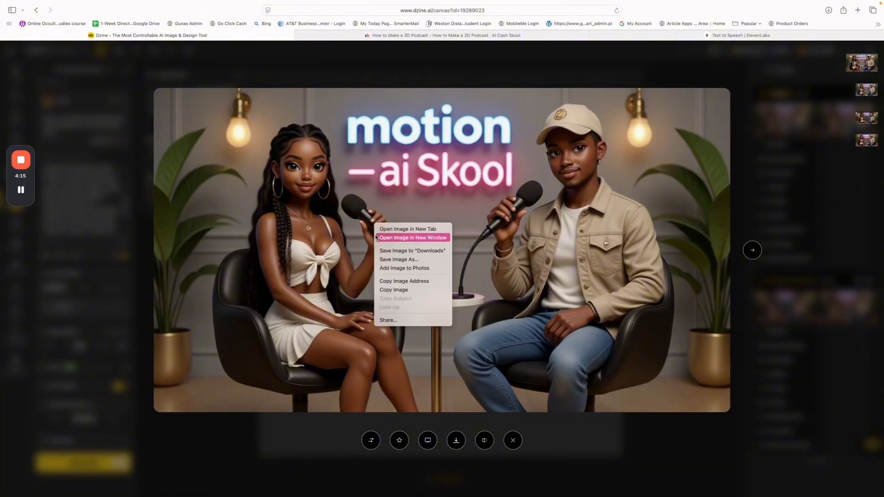
click(396, 270)
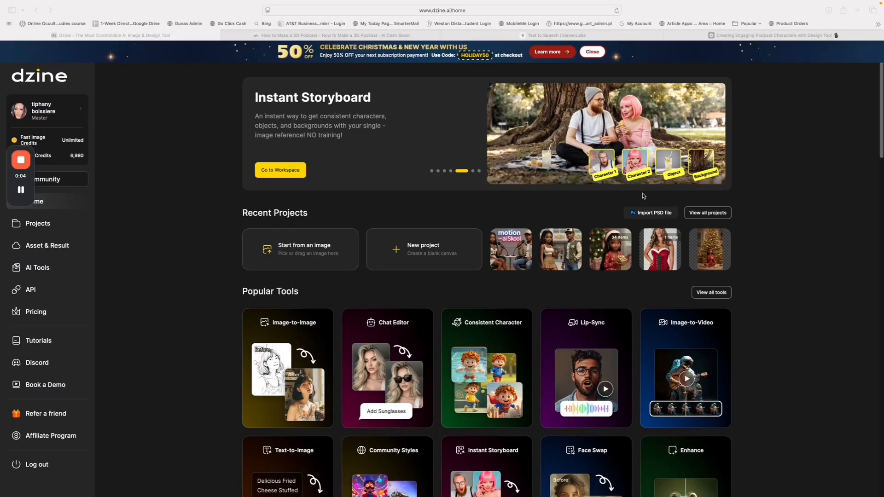
Browse the popular tools offered on the Dzine home page.
scroll(618, 193, down, 1)
scroll(619, 194, up, 1)
scroll(619, 196, down, 2)
scroll(619, 196, down, 1)
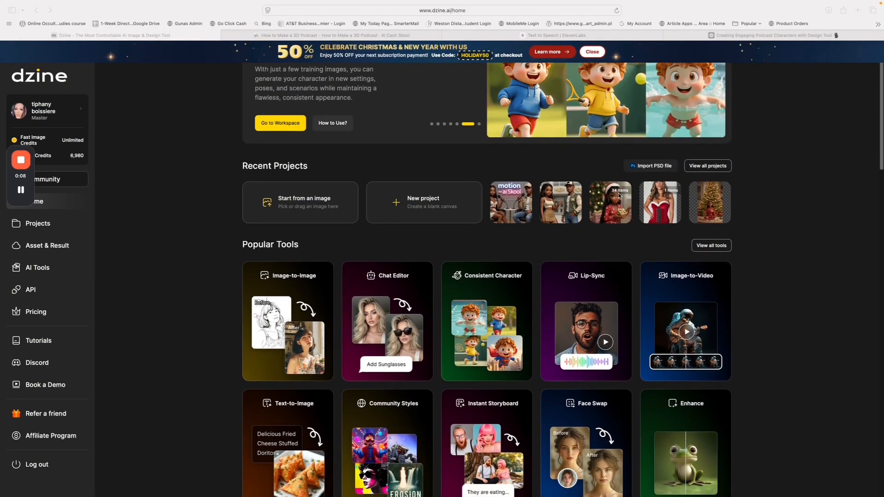
scroll(619, 194, down, 4)
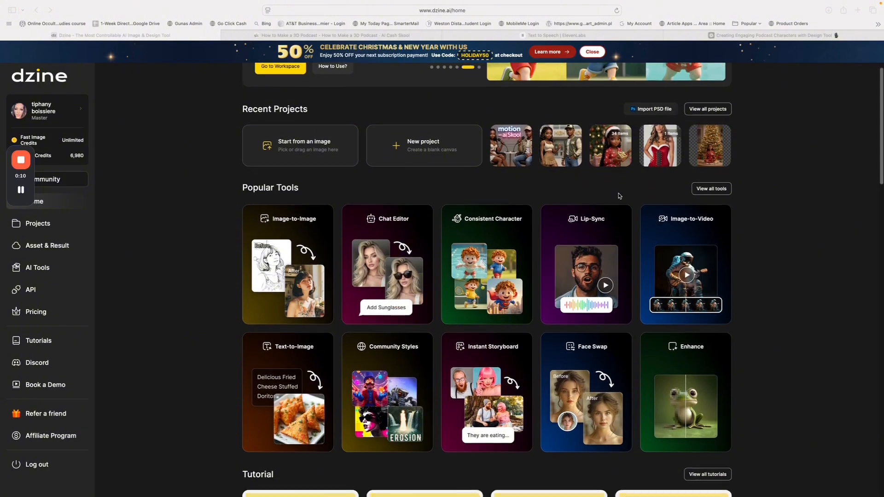
scroll(620, 196, down, 2)
scroll(619, 196, up, 1)
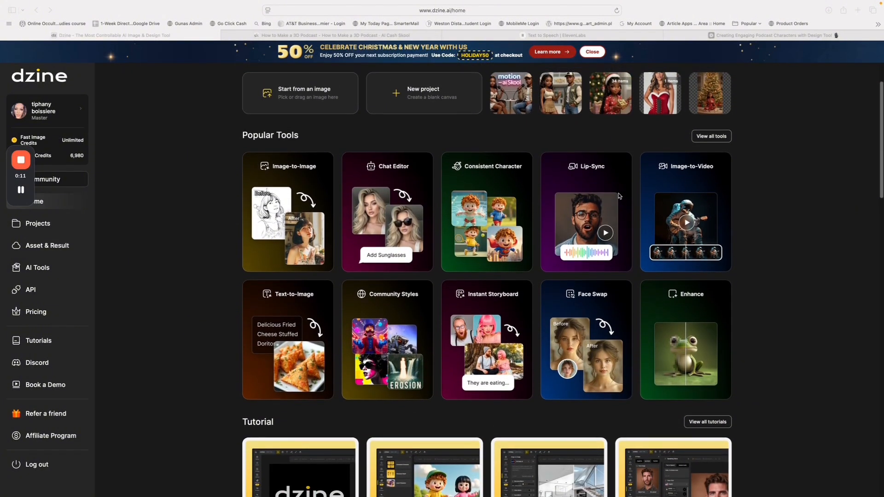
scroll(619, 196, up, 3)
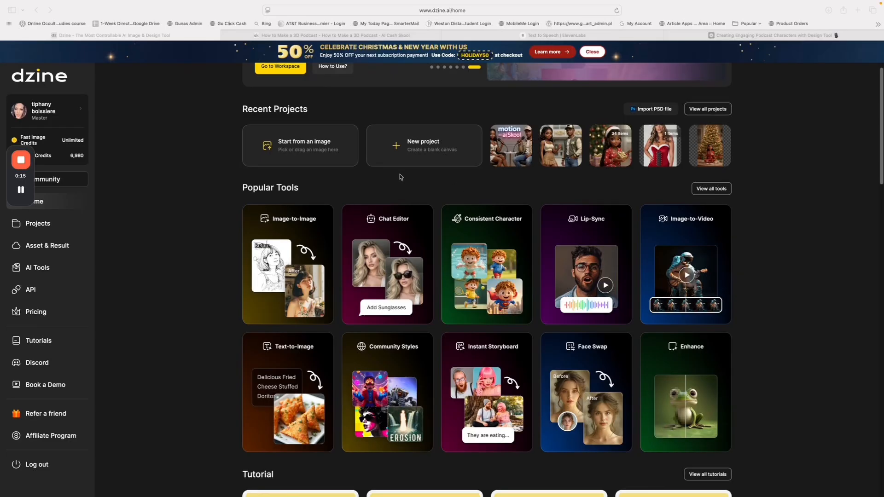
Open the Text-to-Image tool and choose Seedream 3.0 as the style.
click(306, 354)
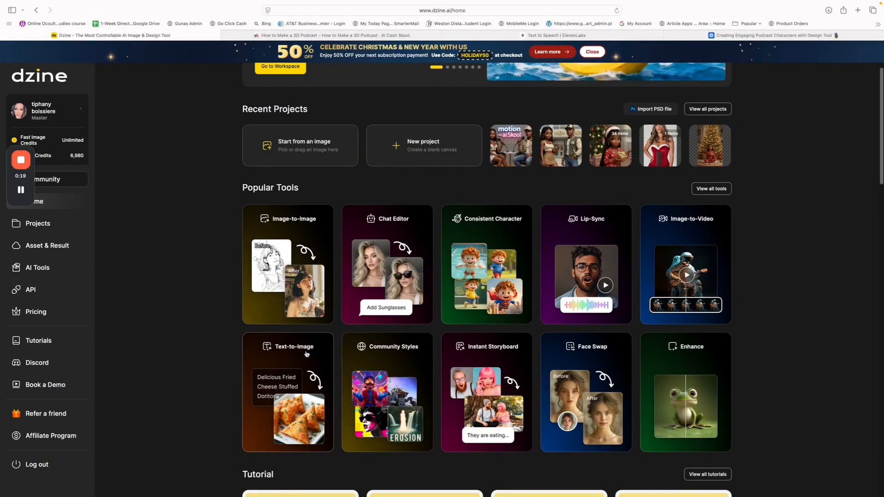
click(306, 353)
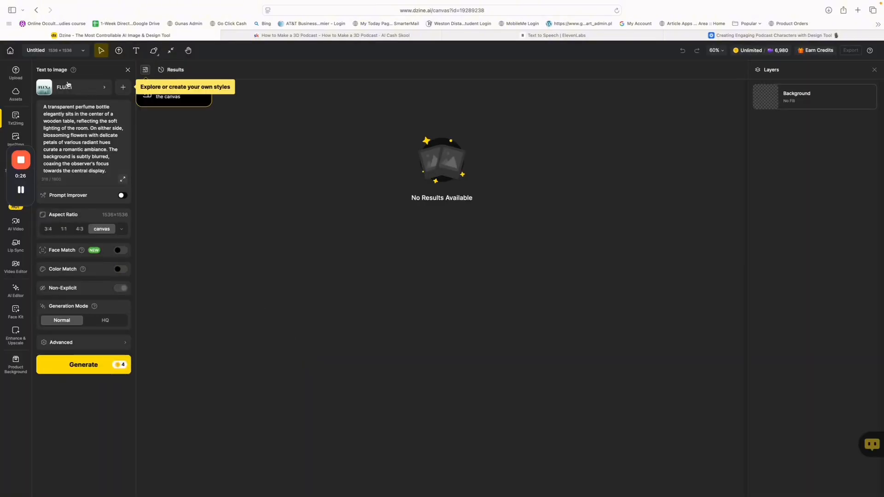
click(105, 89)
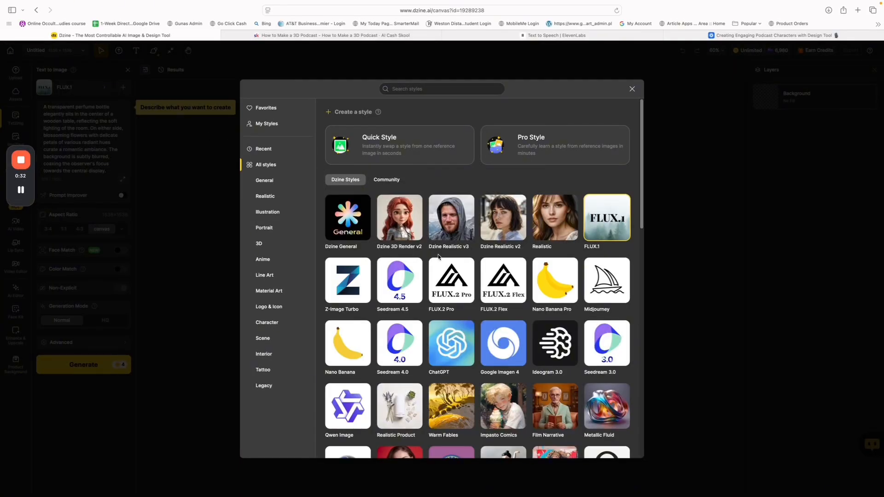
click(599, 337)
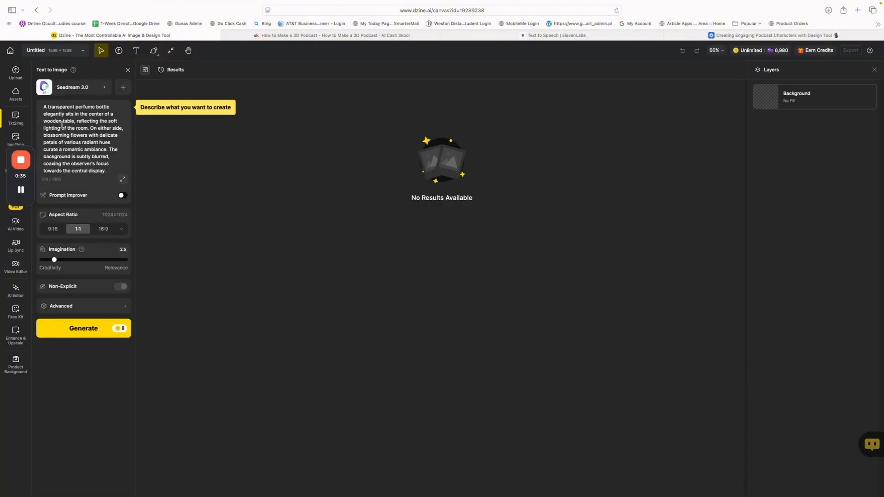
Replace the sample perfume prompt with the pasted podcast studio prompt featuring two African-American characters, orange chairs and a "Motion- ai Skool" neon sign.
drag(42, 106, 112, 184)
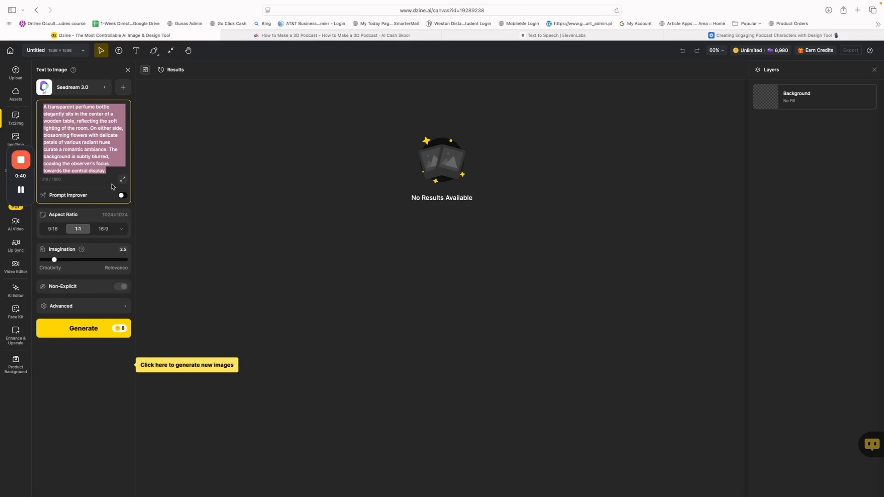
key(super+v)
scroll(100, 136, up, 5)
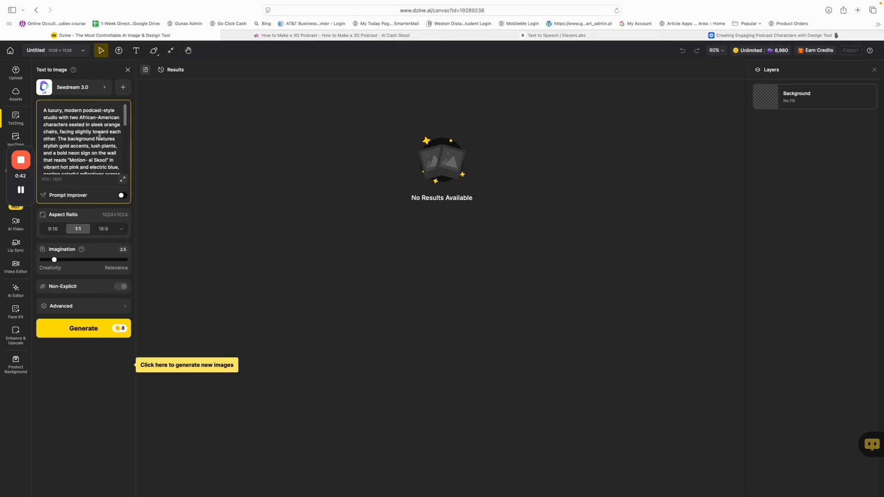
scroll(99, 136, down, 3)
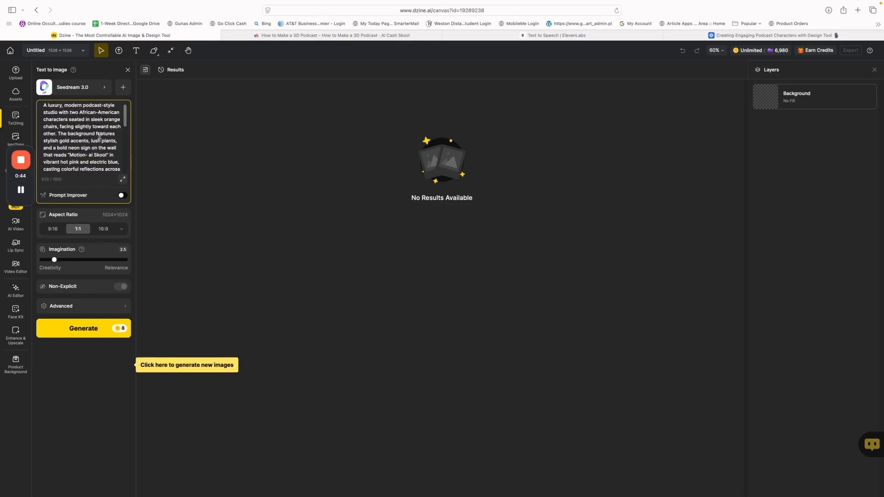
Set the aspect ratio to 16:9 and generate the podcast studio image.
click(104, 229)
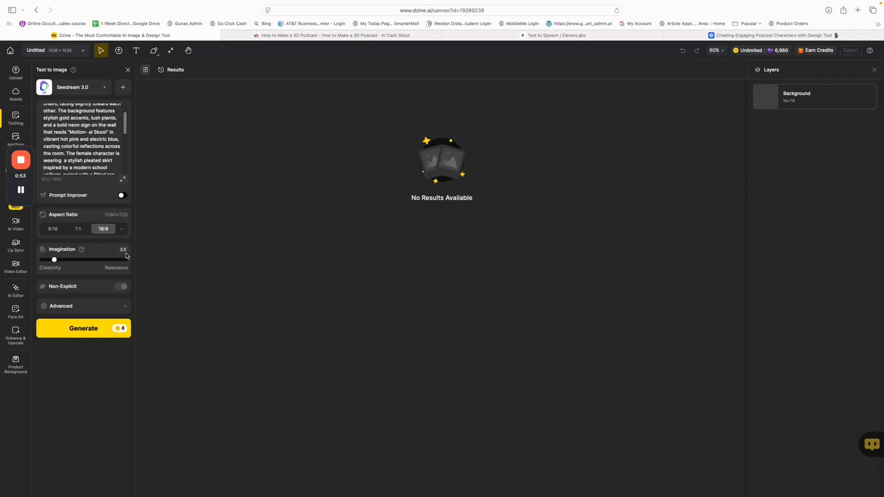
mouse_move(22, 191)
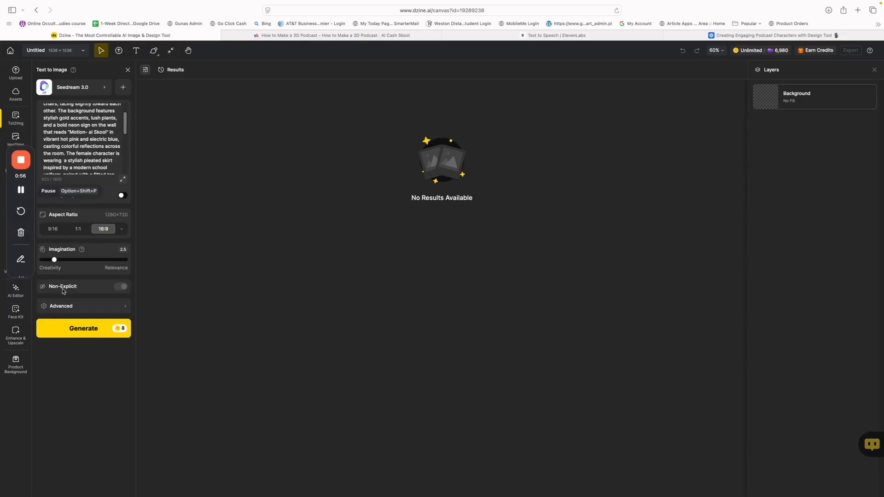
click(83, 328)
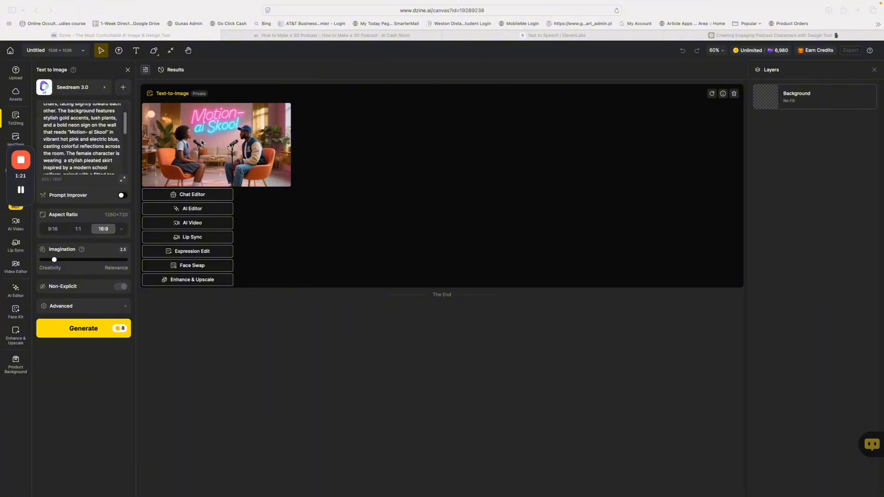
Preview the generated podcast image at full size and generate another one with the same prompt and settings.
click(165, 143)
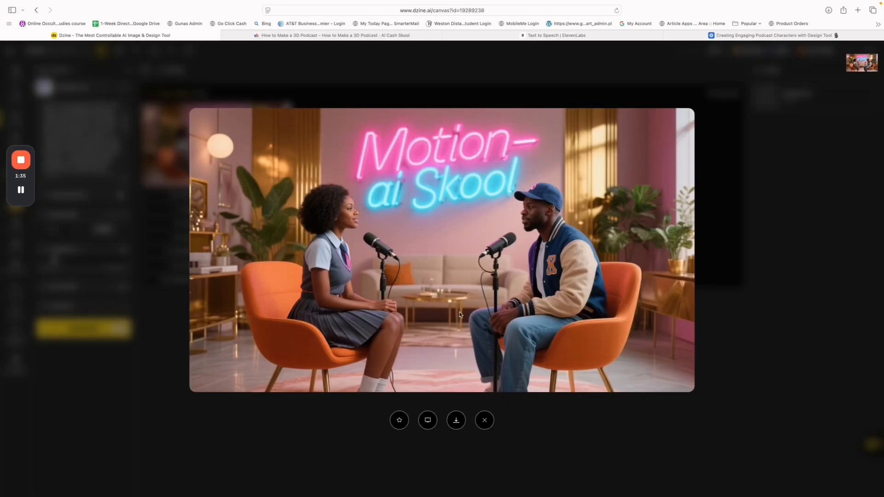
click(485, 420)
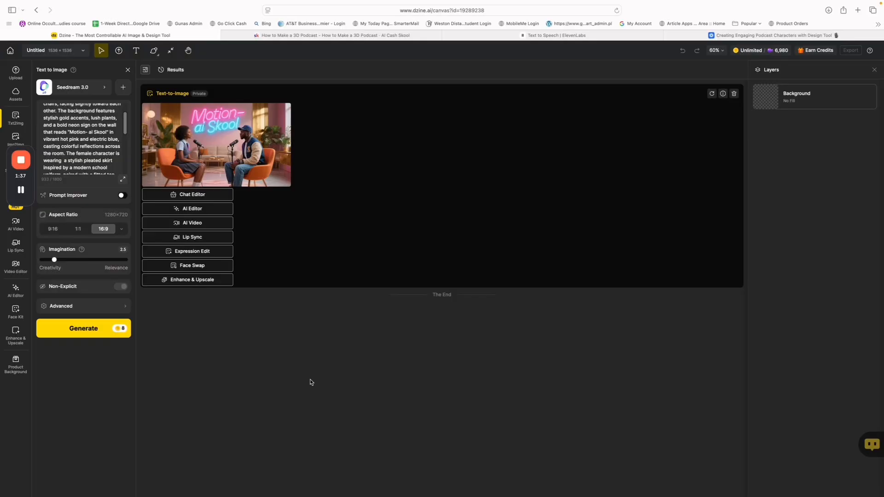
click(83, 328)
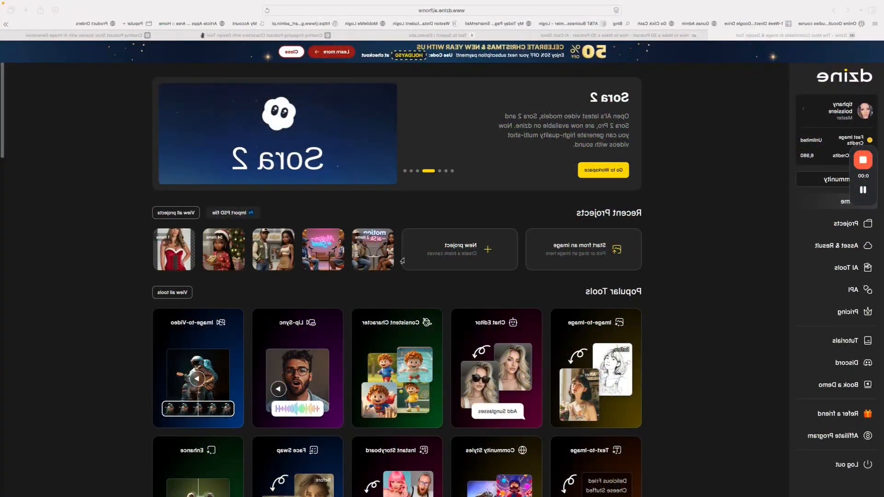
Open the recent project with the "motion -ai Skool" podcast scene, preview its two variation results, and start Lip Sync on result 1.
click(369, 262)
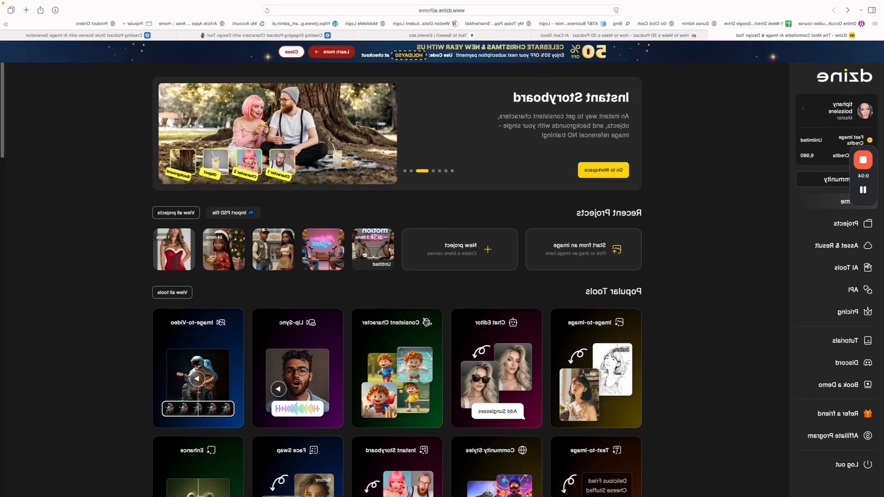
click(370, 254)
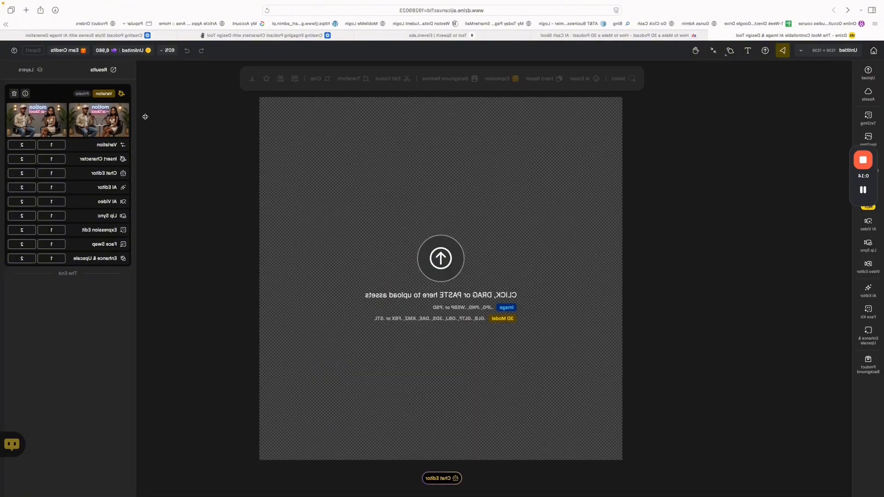
mouse_move(127, 116)
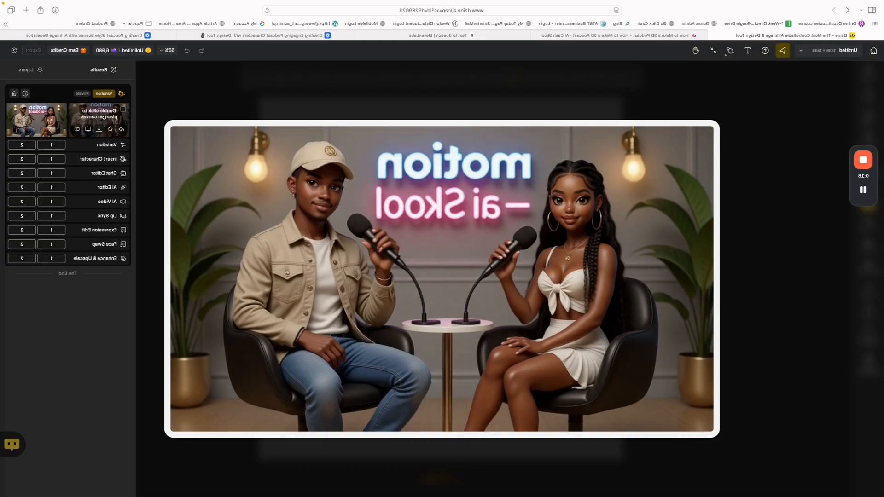
mouse_move(39, 118)
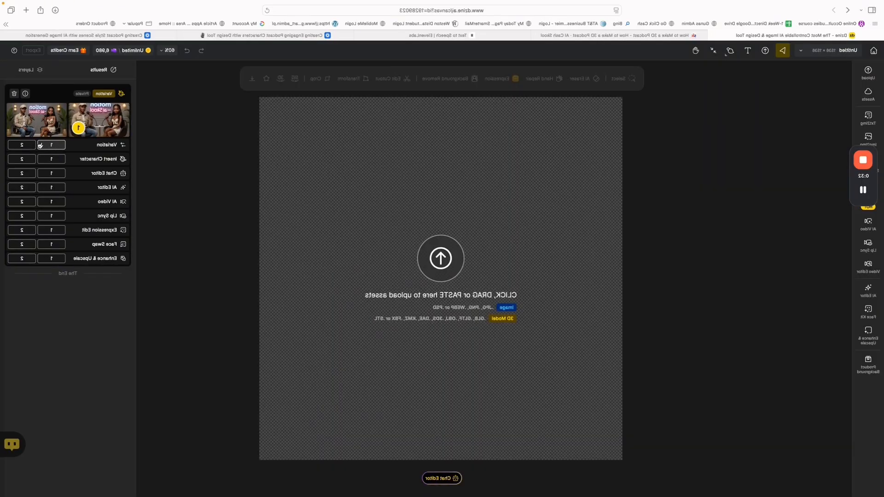
click(21, 145)
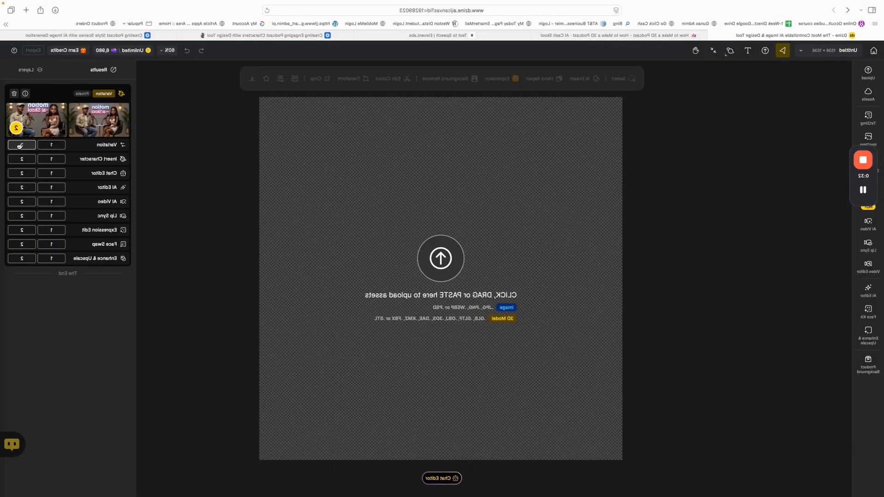
click(54, 146)
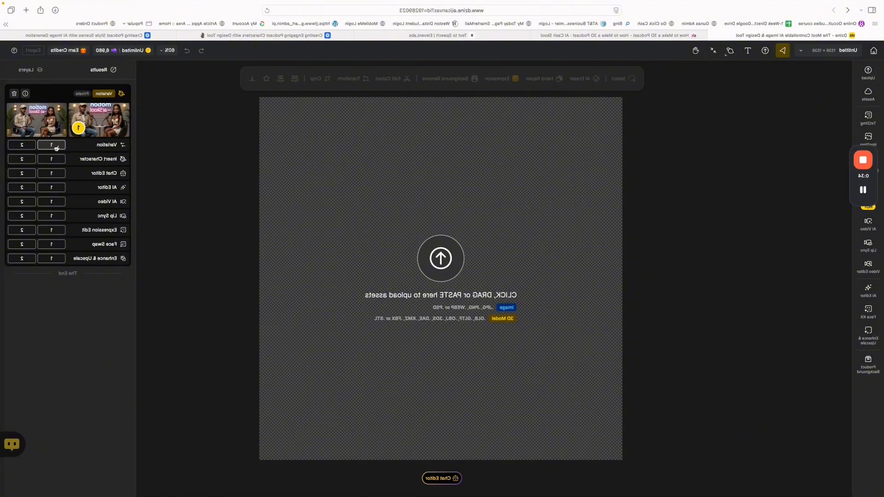
click(52, 217)
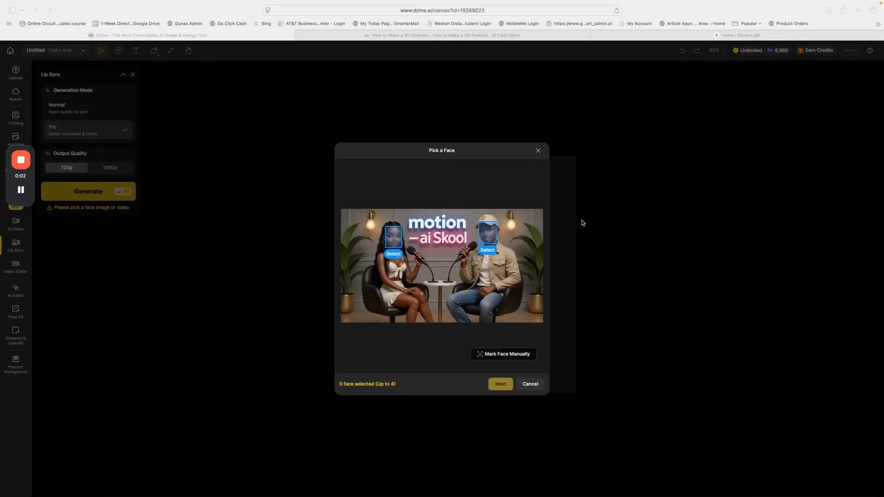
Pick the man's face and the woman's face as the two lip-sync speakers and continue to the timeline.
click(490, 252)
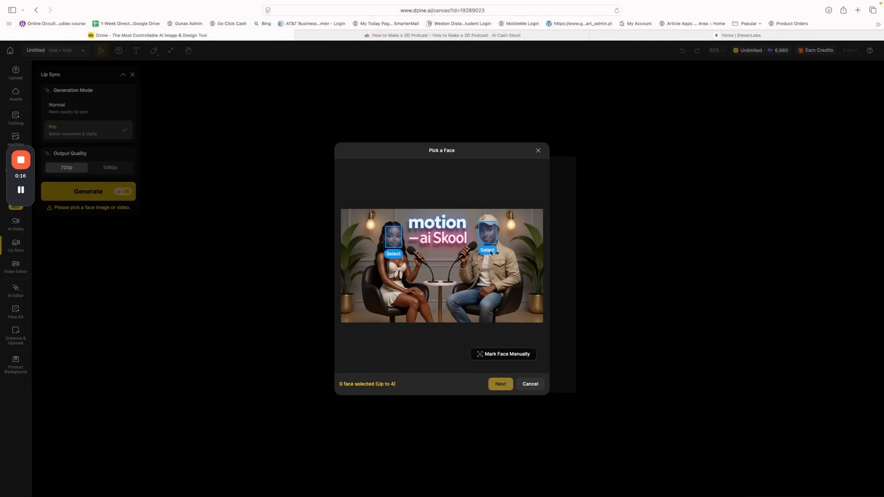
click(484, 252)
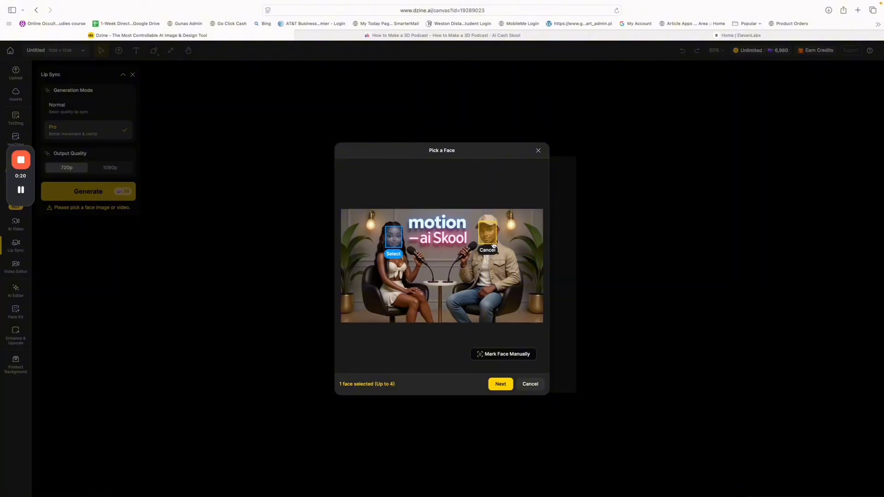
click(394, 255)
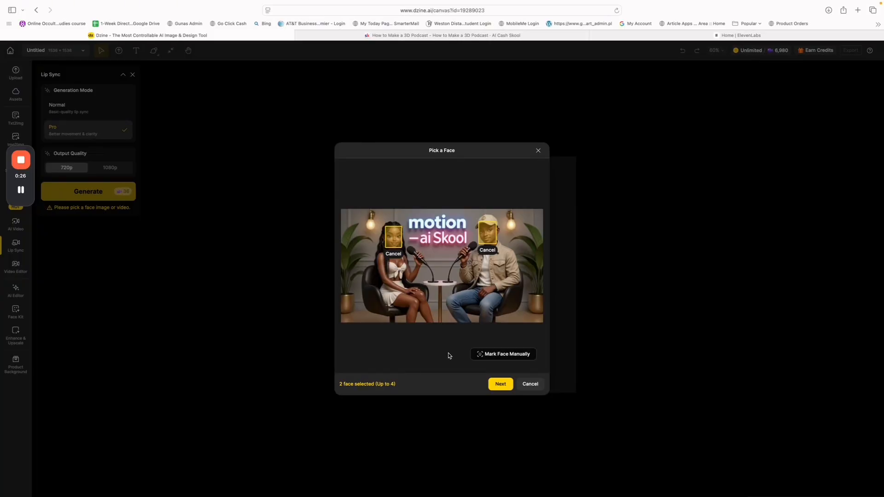
click(500, 384)
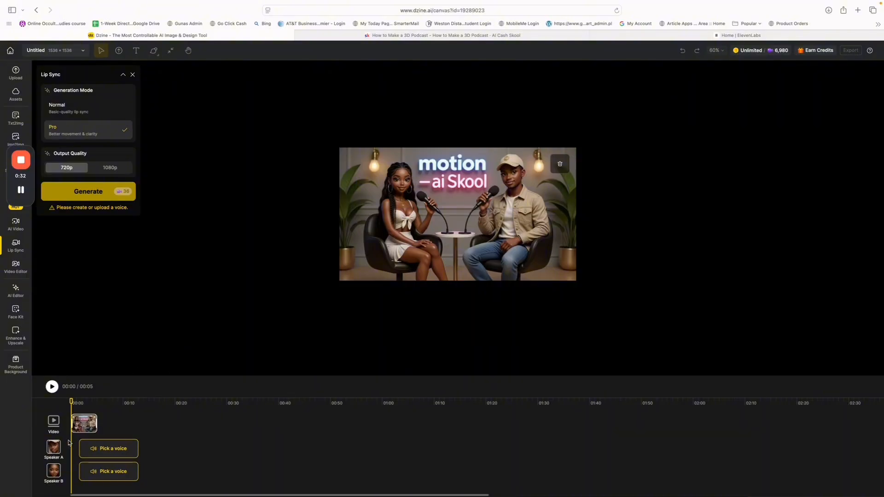
Open the voice settings for Speaker A and view the text-to-speech and audio upload options.
mouse_move(93, 432)
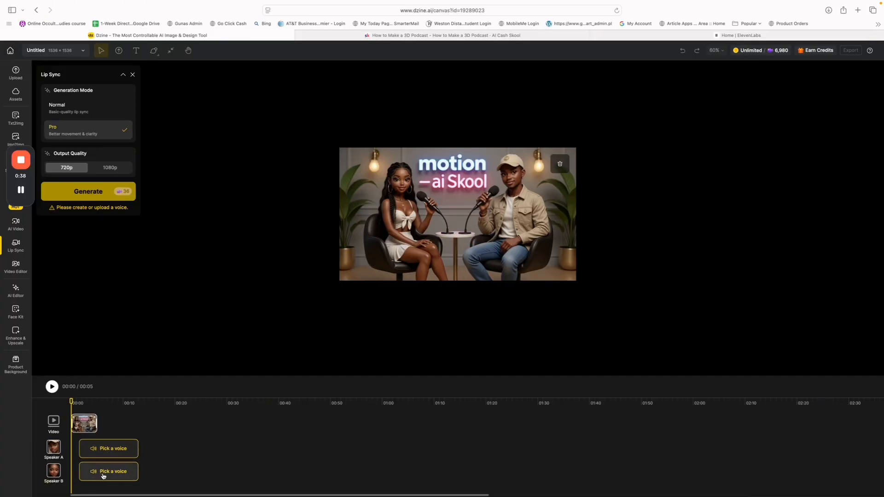
click(105, 449)
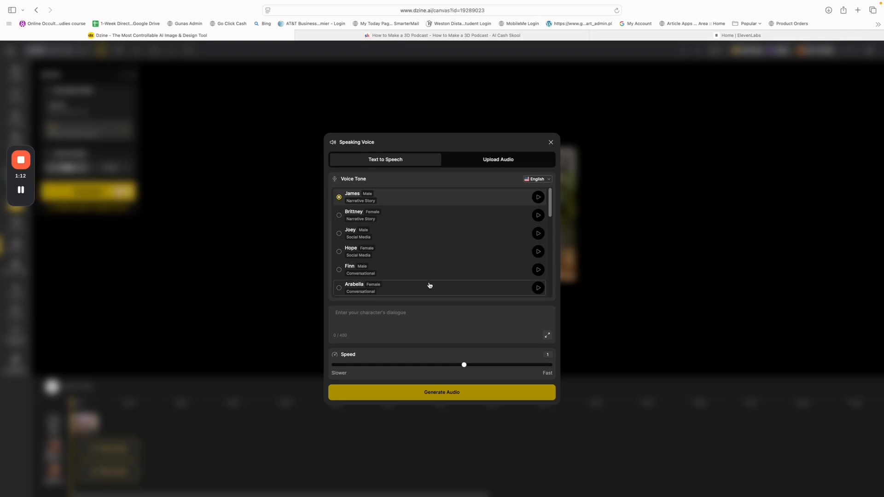
click(492, 161)
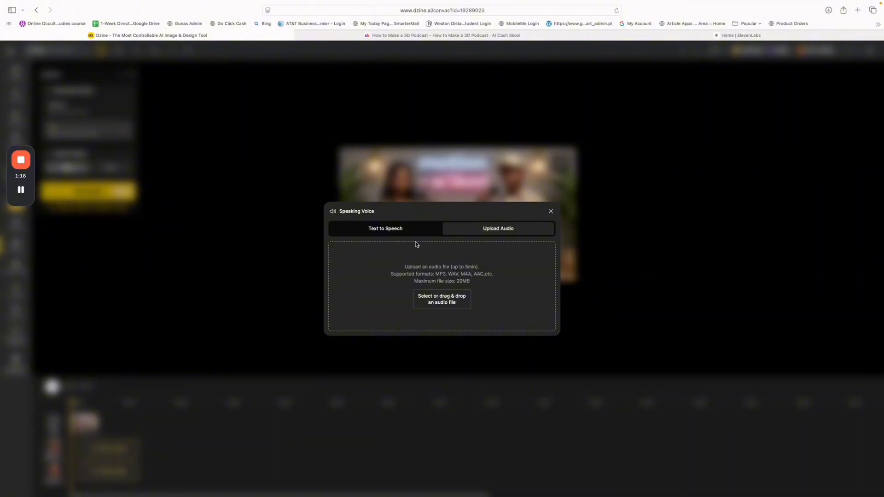
Switch to ElevenLabs and generate a Voice Design voice from the pasted prompt describing a Black African-American man from Mississippi in his late 30s.
click(642, 32)
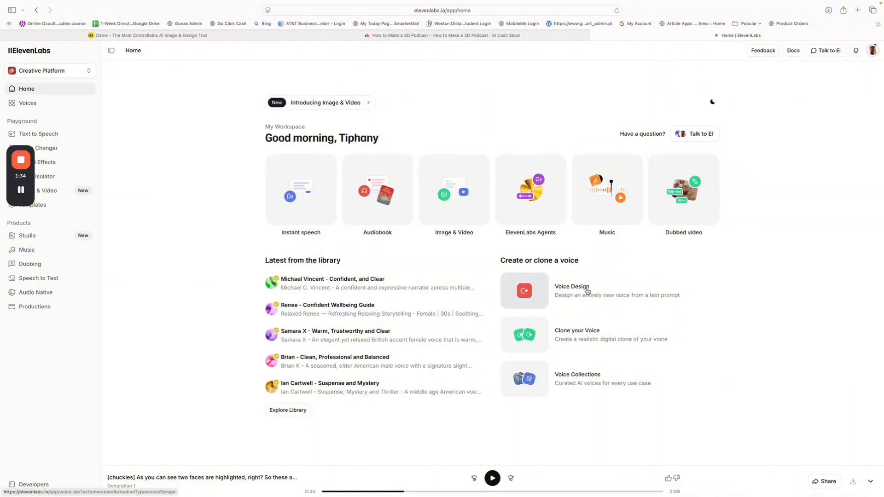
click(576, 289)
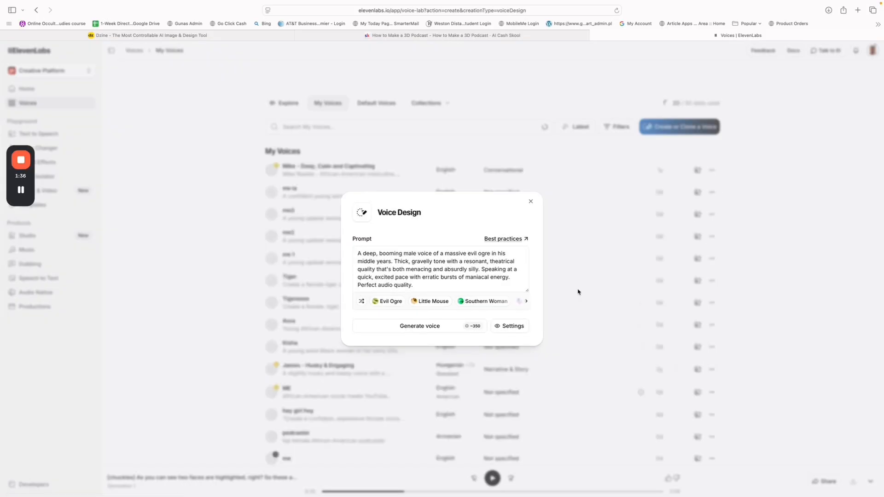
drag(357, 253, 475, 291)
key(super+v)
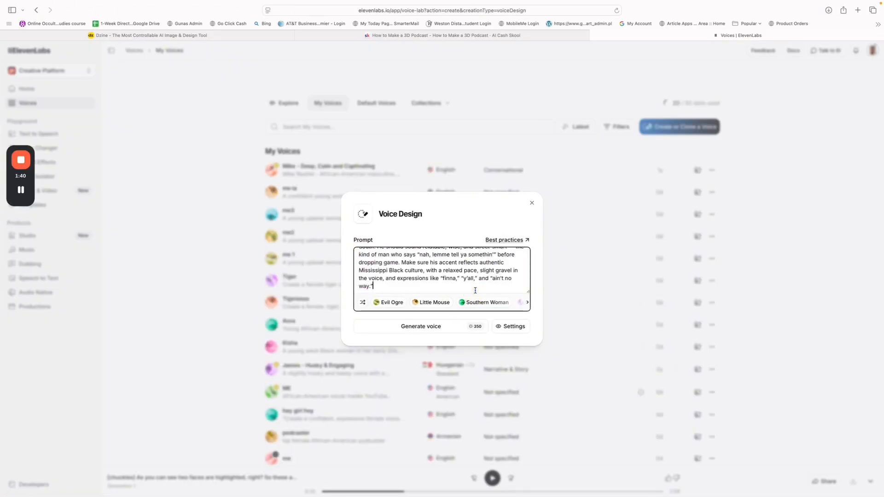
scroll(411, 271, up, 5)
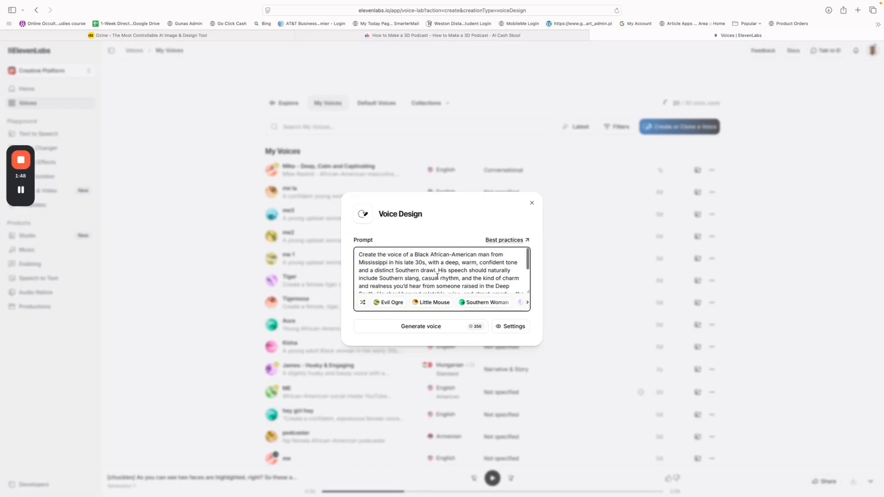
scroll(443, 277, down, 2)
scroll(443, 278, up, 2)
click(445, 329)
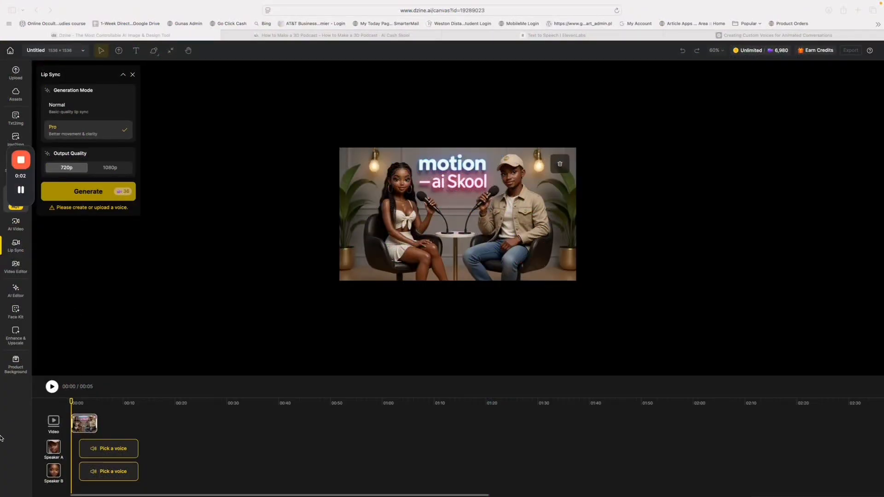
Switch to ChatGPT and copy the man's first line of the podcast dialogue, beginning "Look, I'm saying this with love".
mouse_move(1, 435)
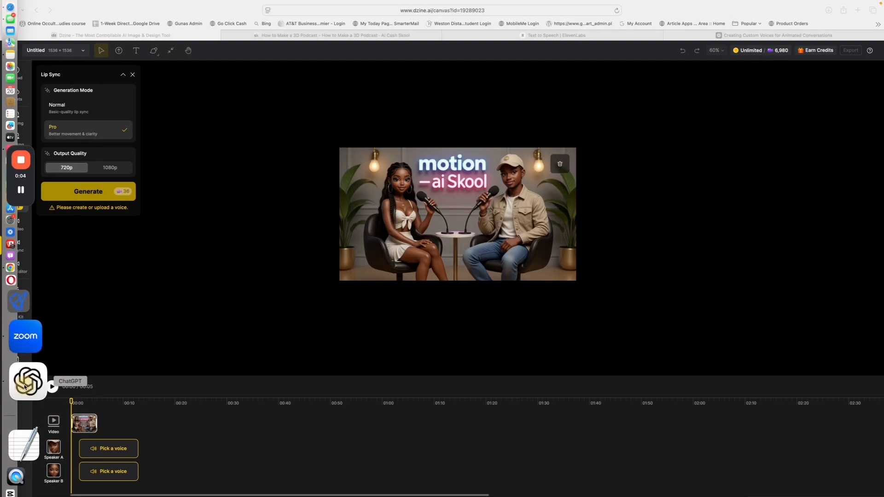
click(22, 381)
scroll(277, 244, up, 3)
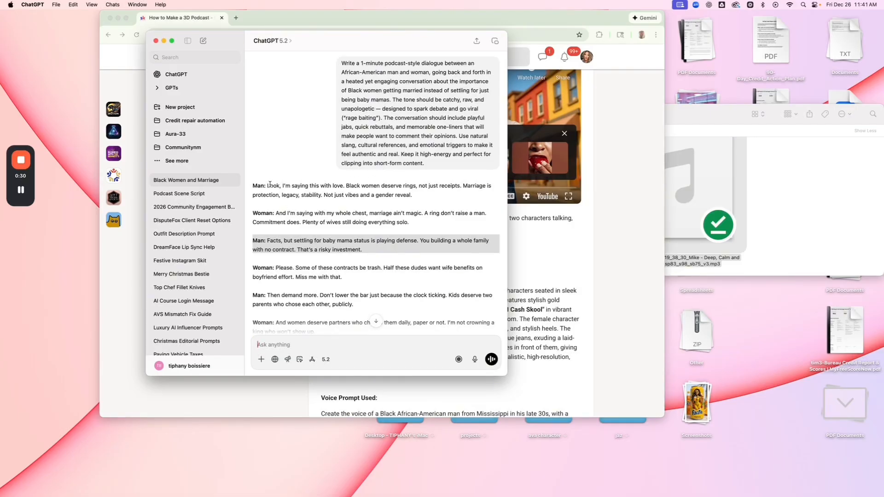
drag(266, 185, 420, 191)
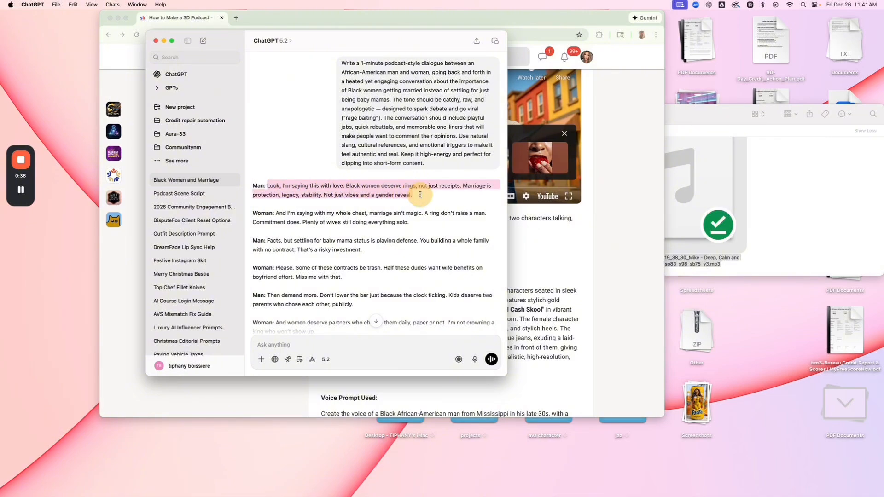
right_click(385, 191)
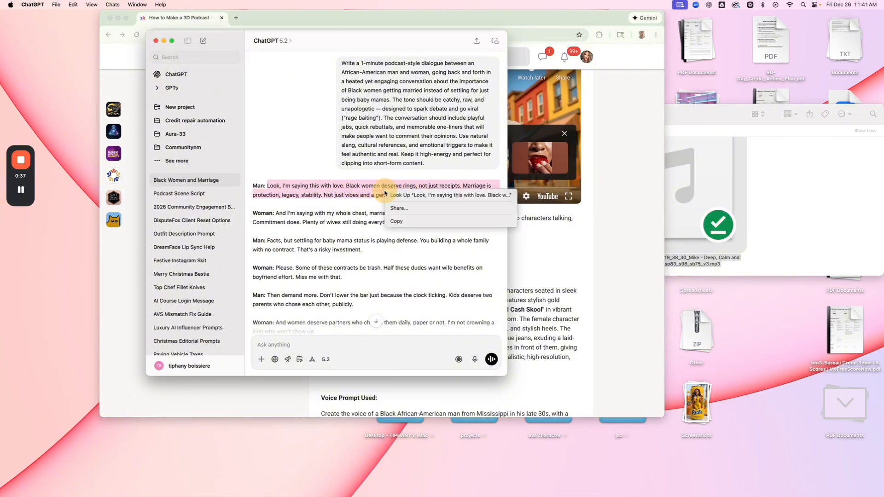
click(404, 223)
Back in Dzine, paste the copied line as Speaker A's dialogue, generate the audio with the James voice at speed 1, and apply it.
key(ctrl+Right)
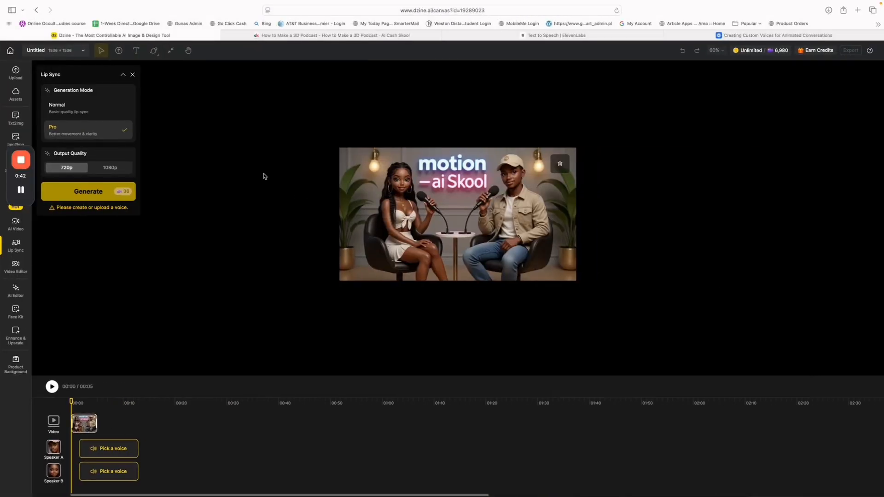
click(118, 450)
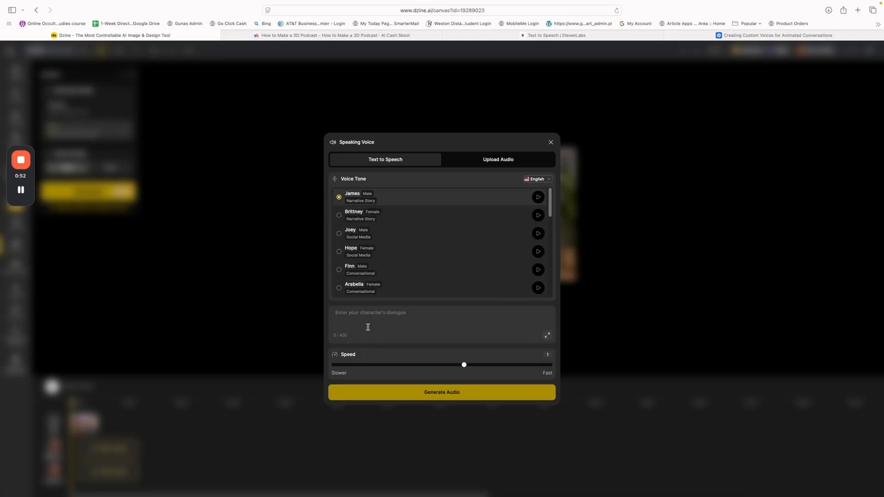
right_click(374, 314)
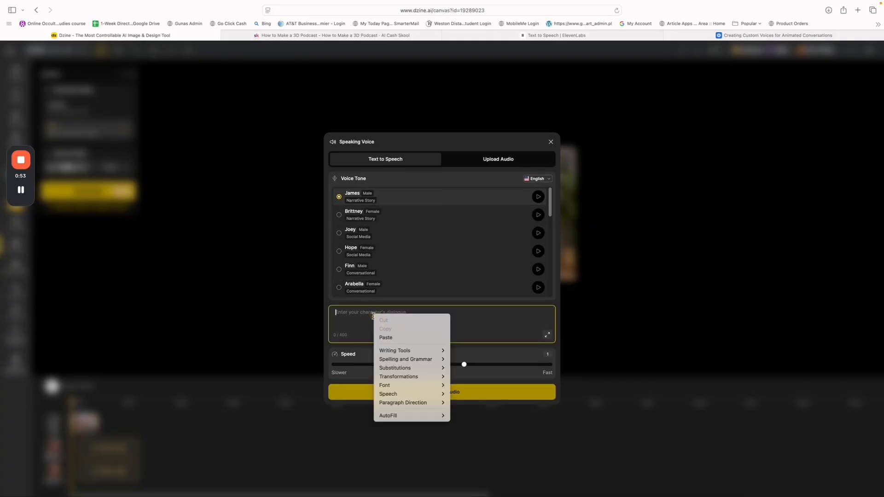
click(401, 338)
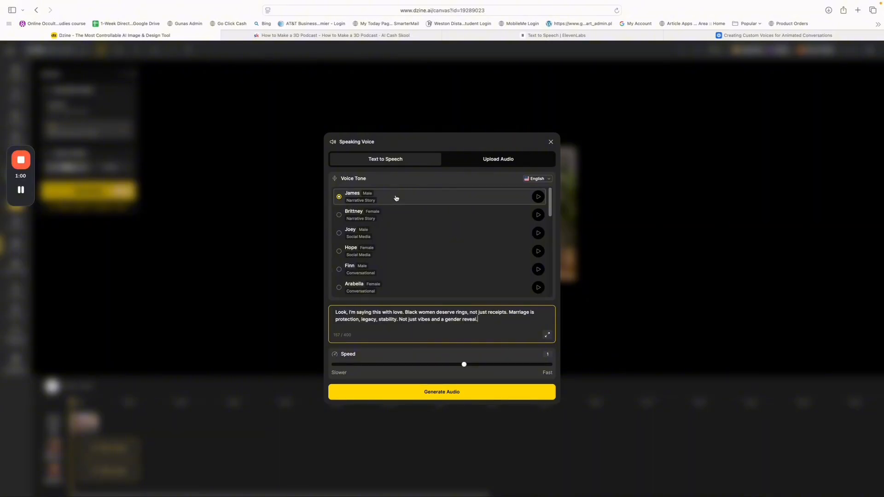
click(443, 392)
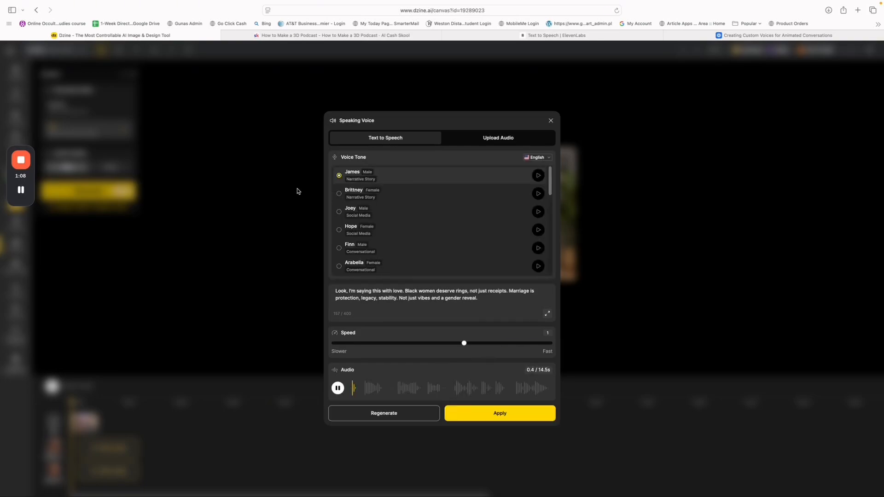
click(500, 417)
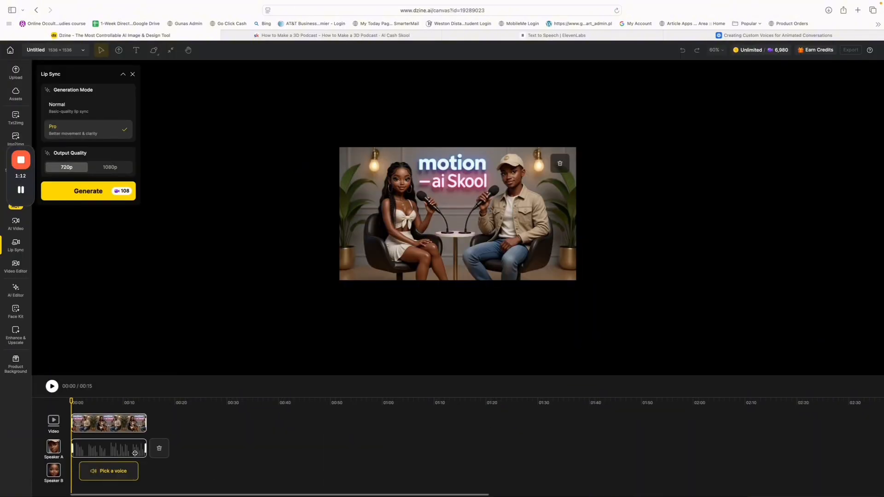
Replace Speaker A's text-to-speech clip with an uploaded audio file, the second of today's ElevenLabs_2025-12-26 MP3s in the Desktop folder.
click(160, 449)
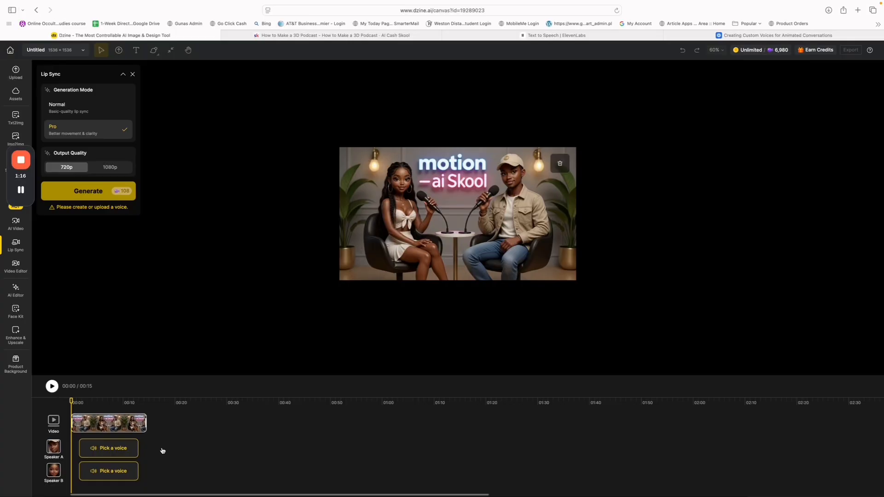
click(119, 450)
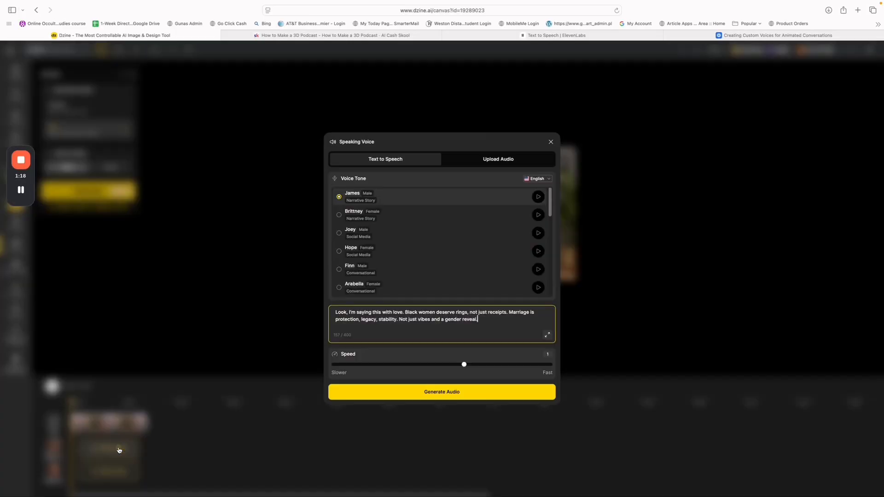
click(492, 161)
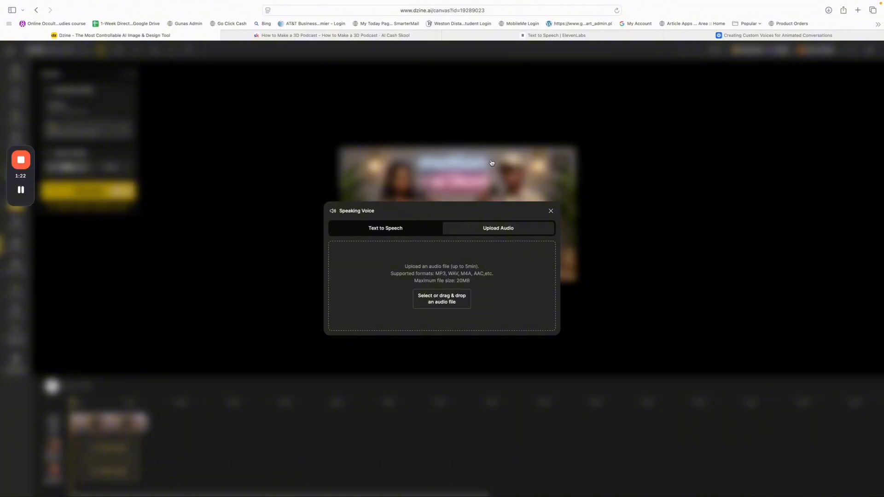
click(441, 300)
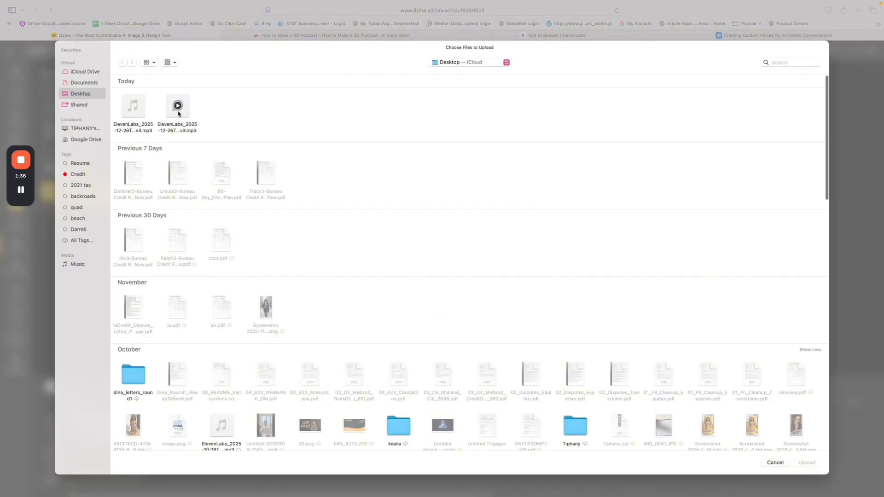
click(184, 121)
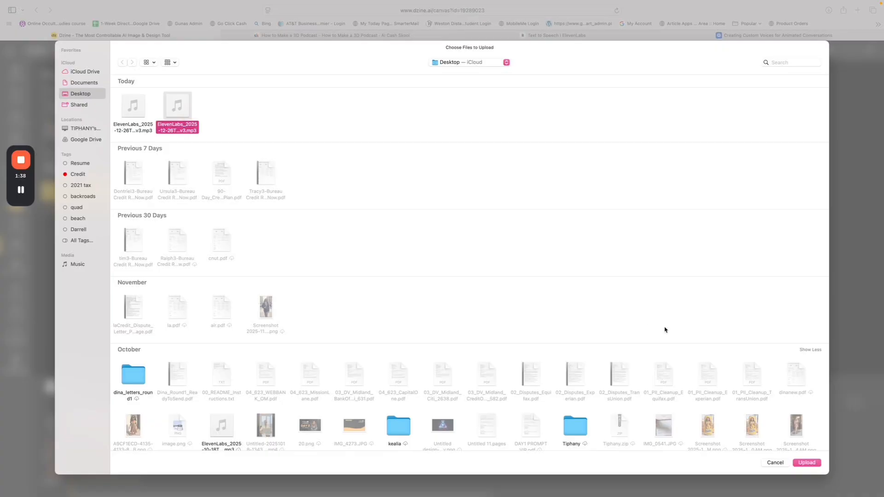
click(807, 463)
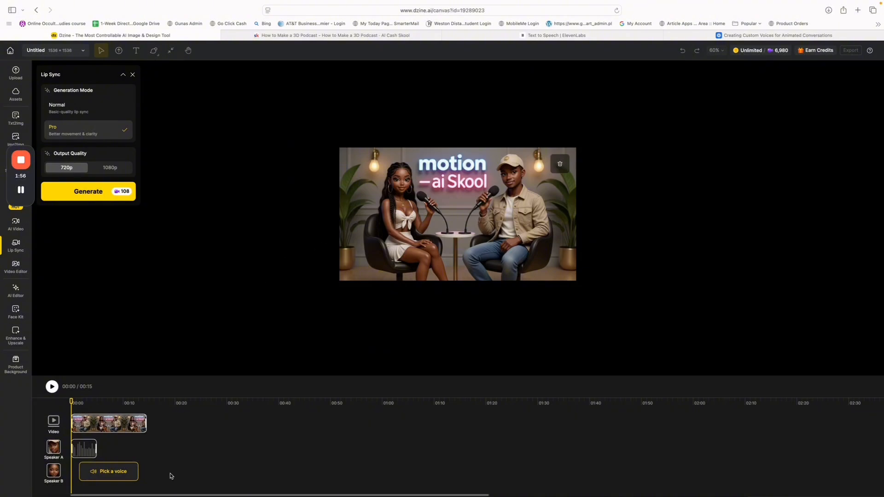
Give Speaker B an uploaded voice, using the first of today's ElevenLabs_2025-12-26 MP3s in the Desktop folder.
click(108, 472)
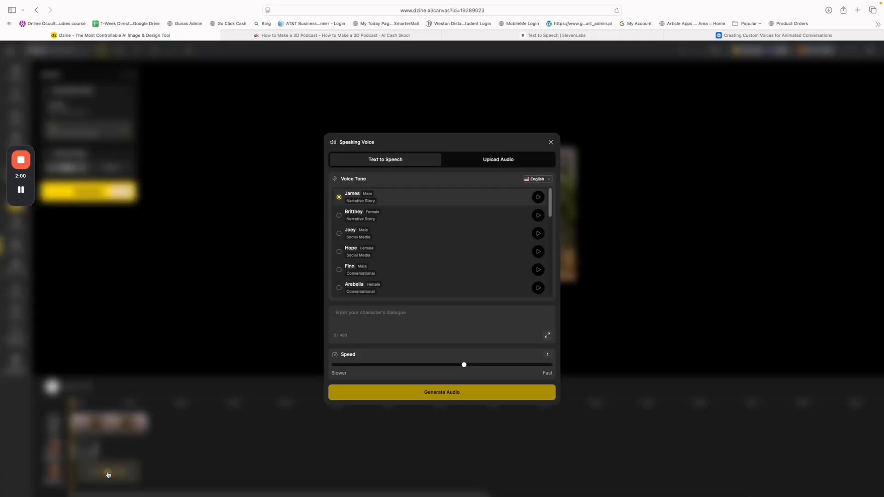
click(497, 159)
click(460, 300)
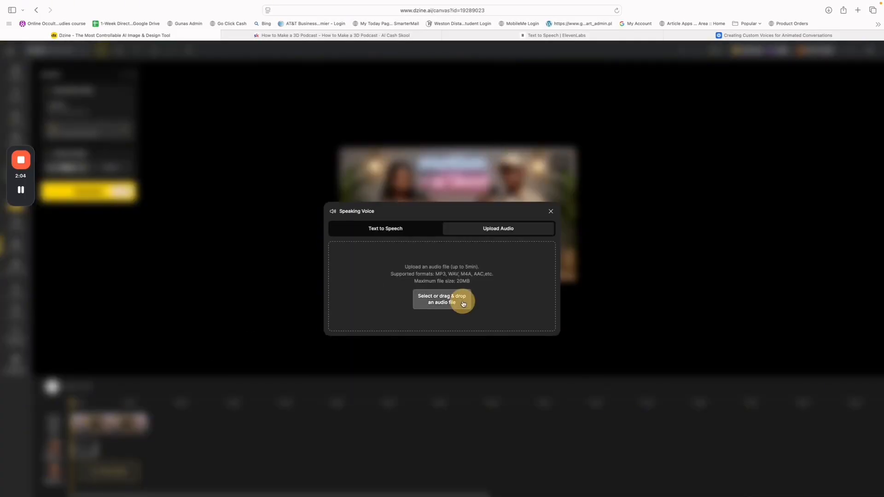
click(134, 108)
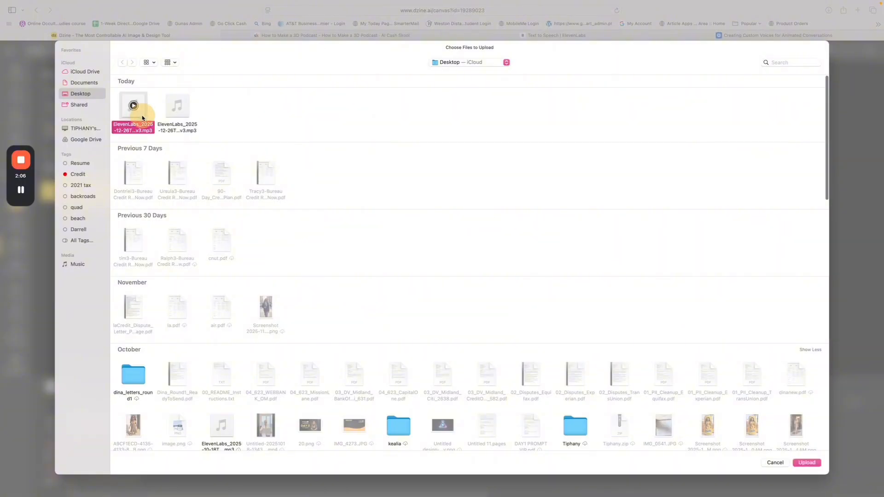
click(805, 464)
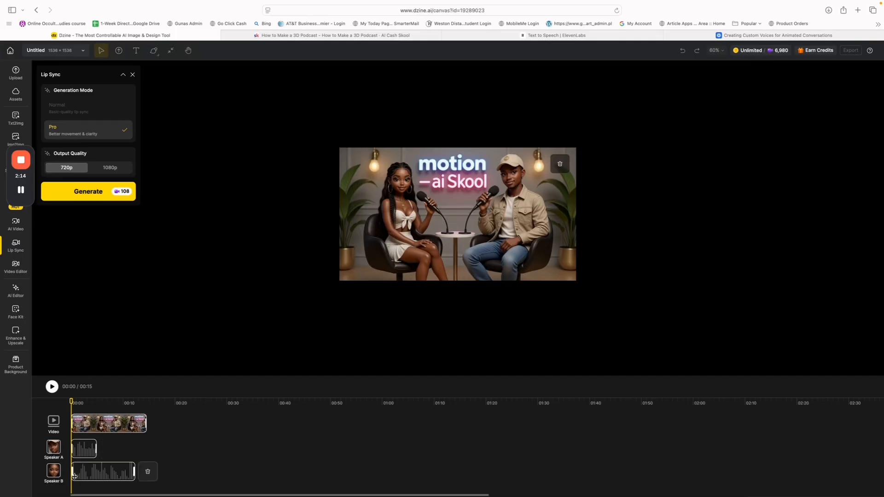
Shift Speaker B's audio clip along the timeline so it starts about 3.5 seconds in, near the end of Speaker A's clip.
drag(94, 476, 111, 474)
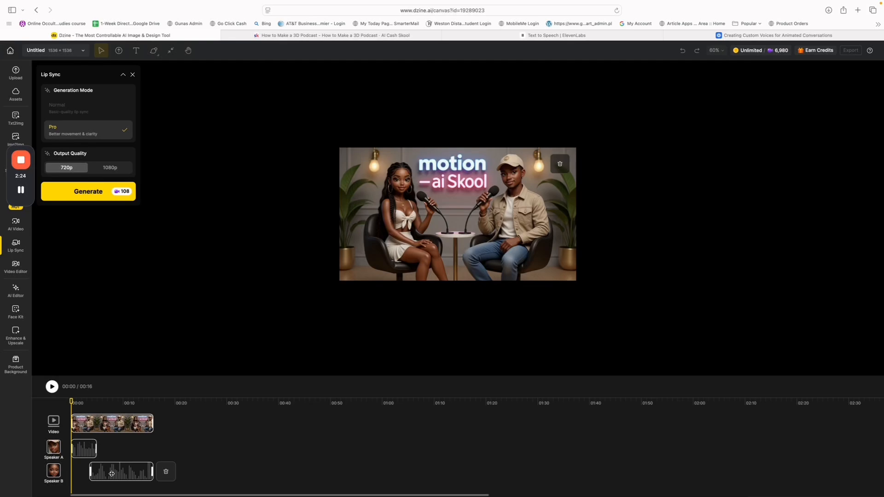
scroll(111, 474, right, 1)
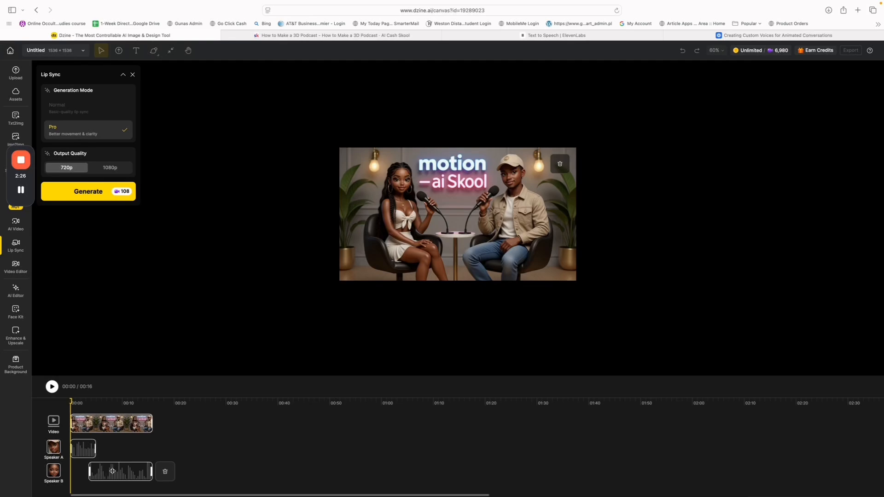